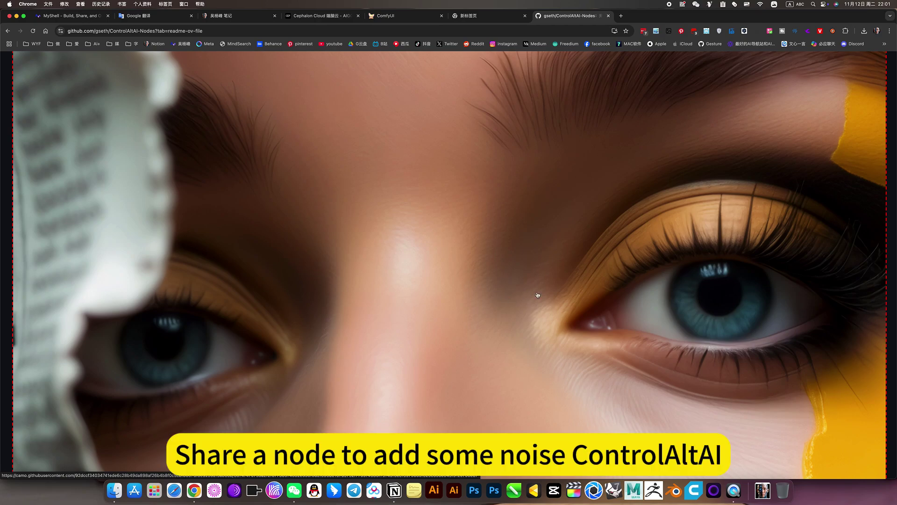
Inspect the ComfyUI canvas's Load Image, mask and Preview nodes showing the noised portrait
scroll(451, 281, down, 2)
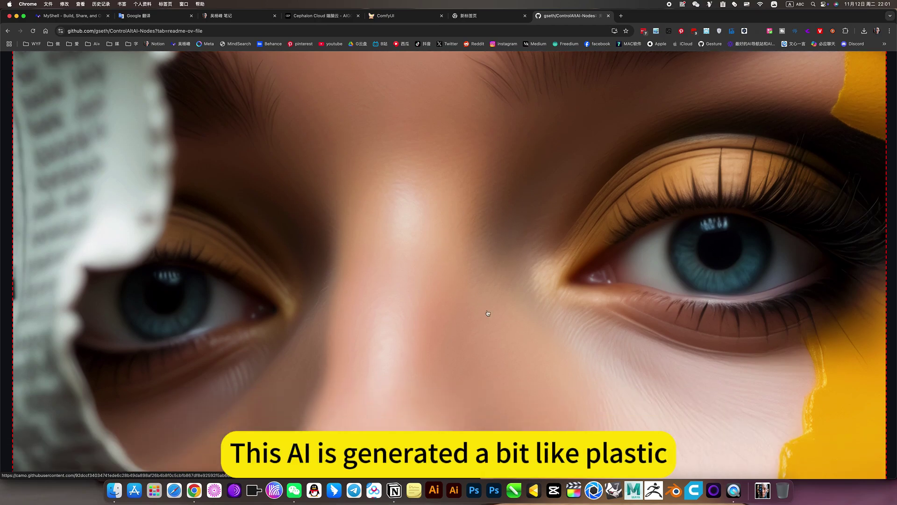
scroll(489, 315, down, 3)
scroll(489, 315, up, 3)
scroll(489, 314, down, 2)
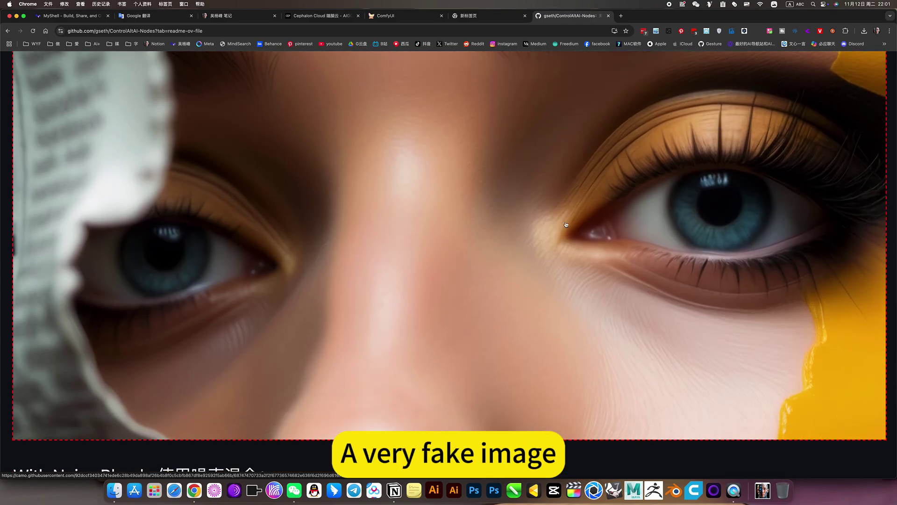
scroll(486, 235, down, 10)
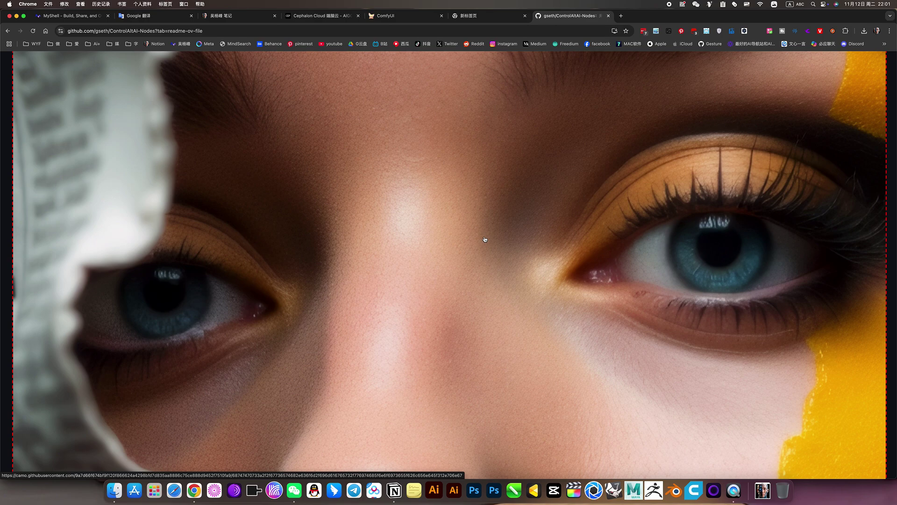
scroll(497, 271, down, 2)
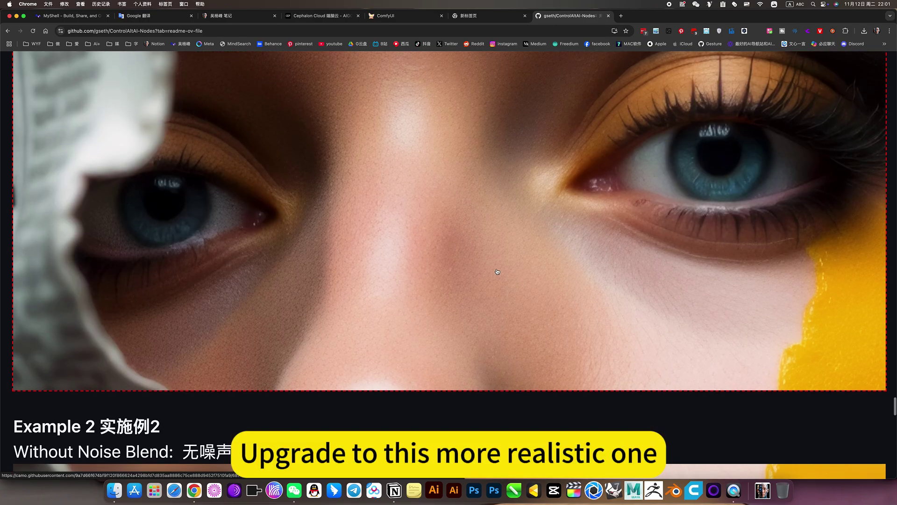
scroll(497, 271, up, 4)
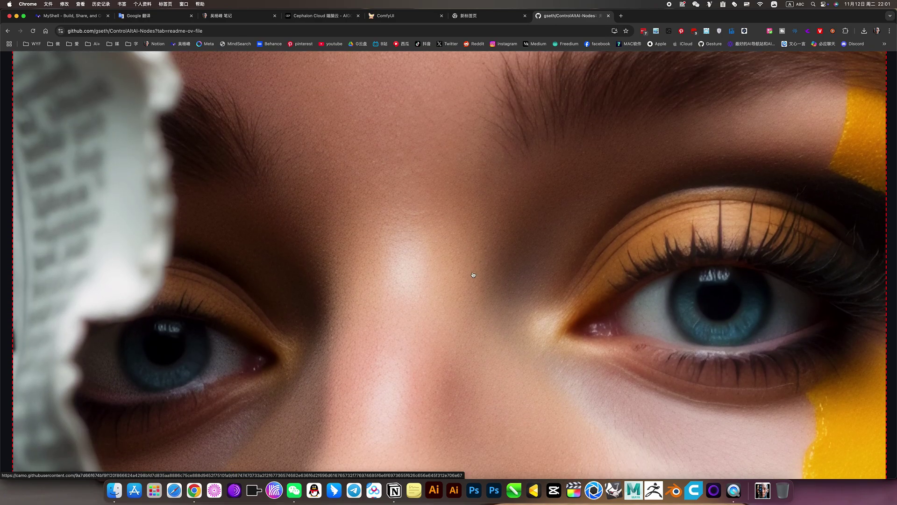
scroll(472, 272, down, 4)
scroll(491, 256, up, 6)
scroll(490, 257, up, 4)
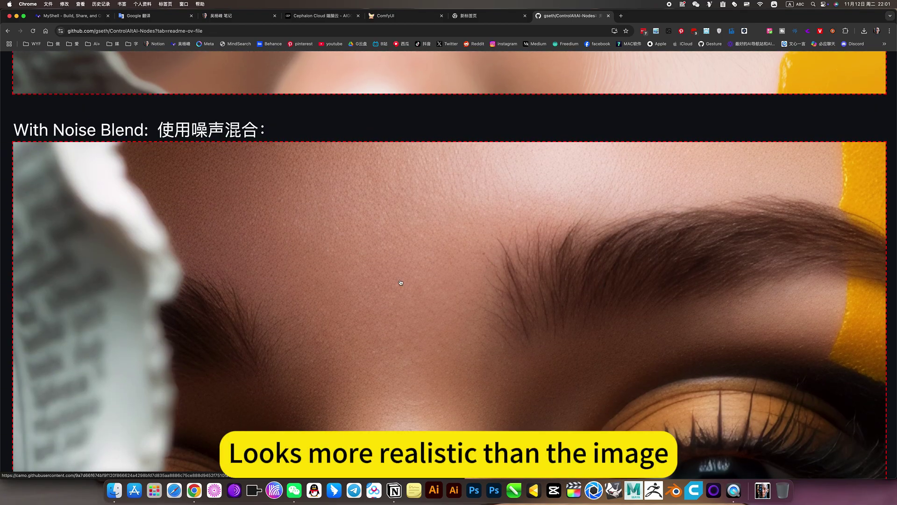
scroll(402, 287, up, 20)
scroll(477, 287, down, 12)
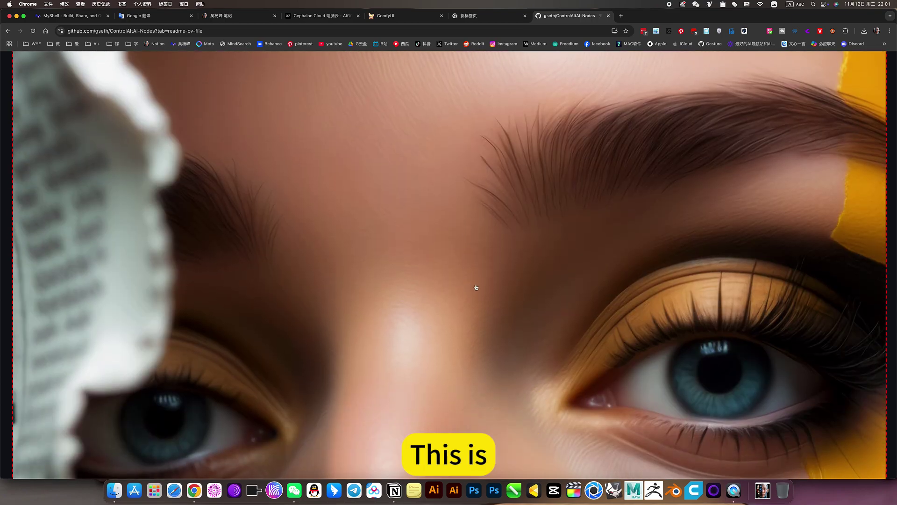
scroll(476, 287, up, 3)
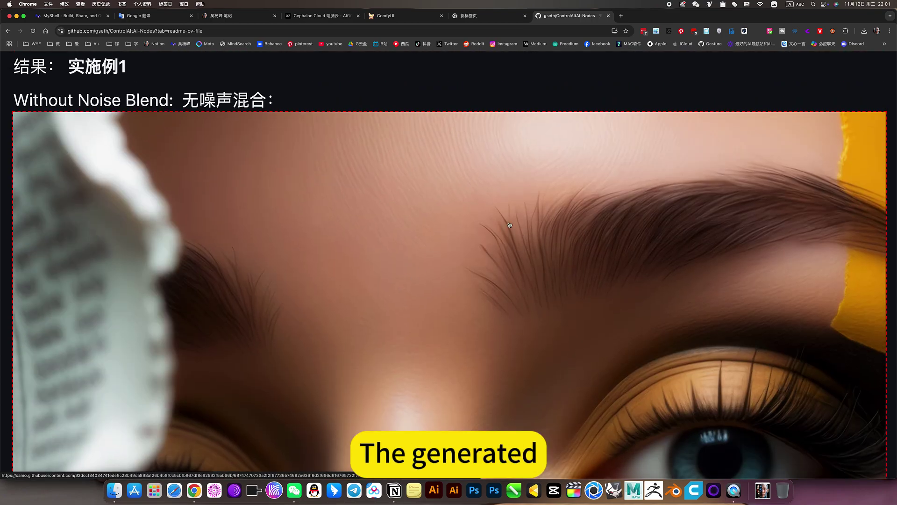
scroll(461, 211, down, 15)
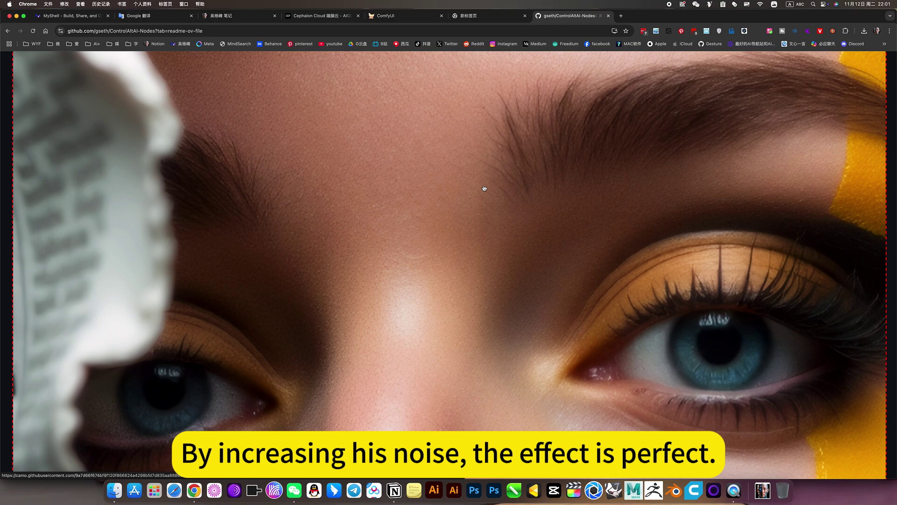
click(395, 18)
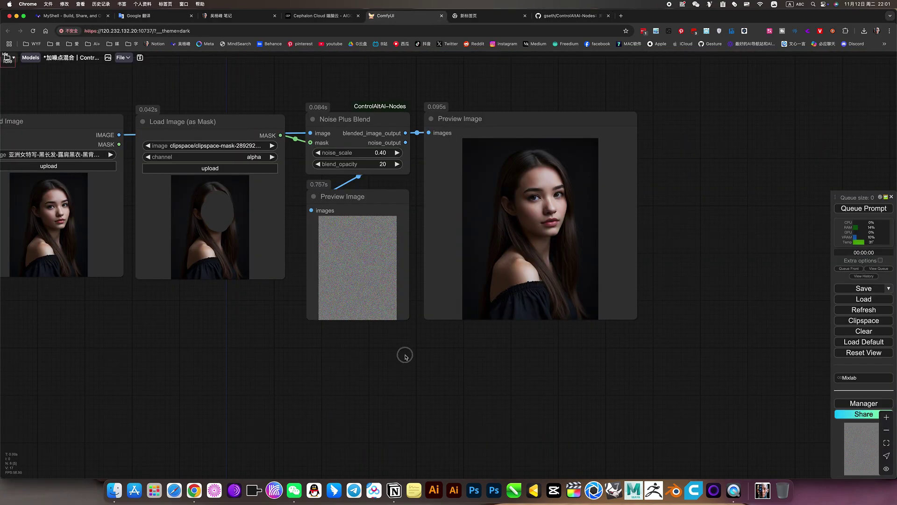
scroll(421, 360, left, 10)
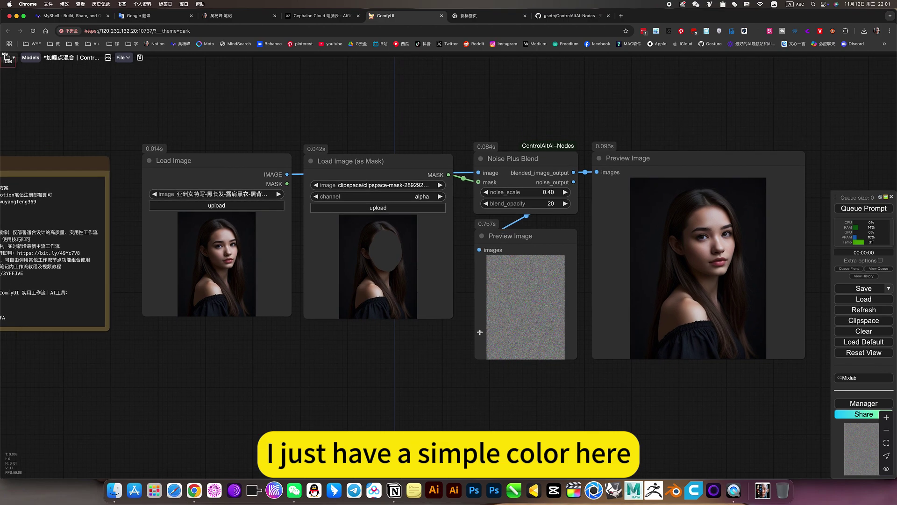
scroll(211, 250, up, 10)
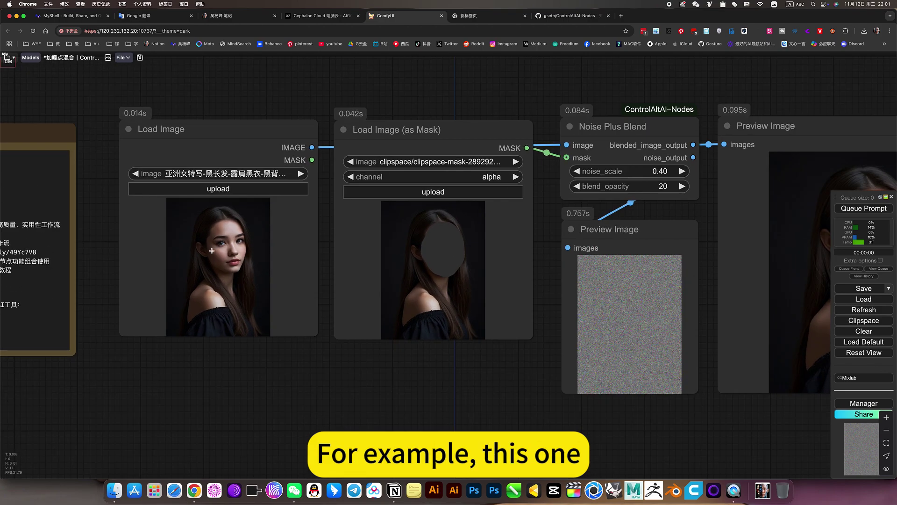
scroll(210, 250, up, 2)
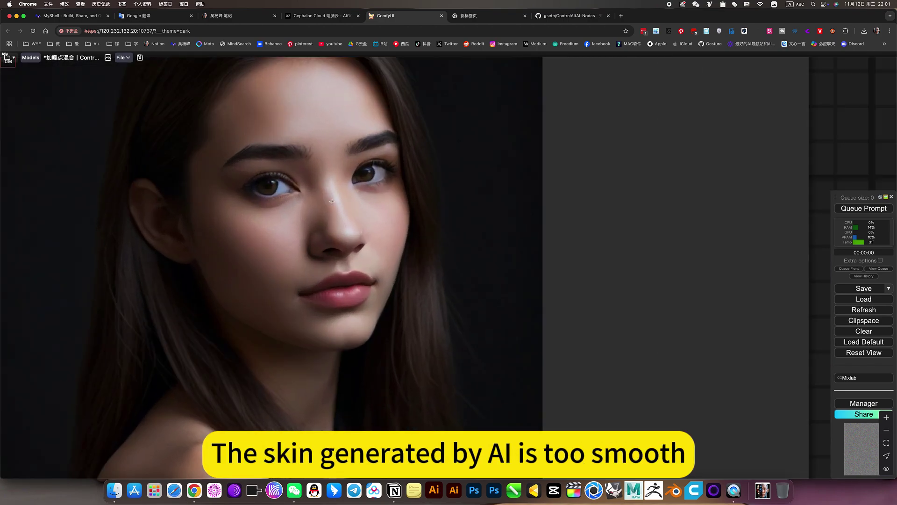
scroll(341, 213, down, 10)
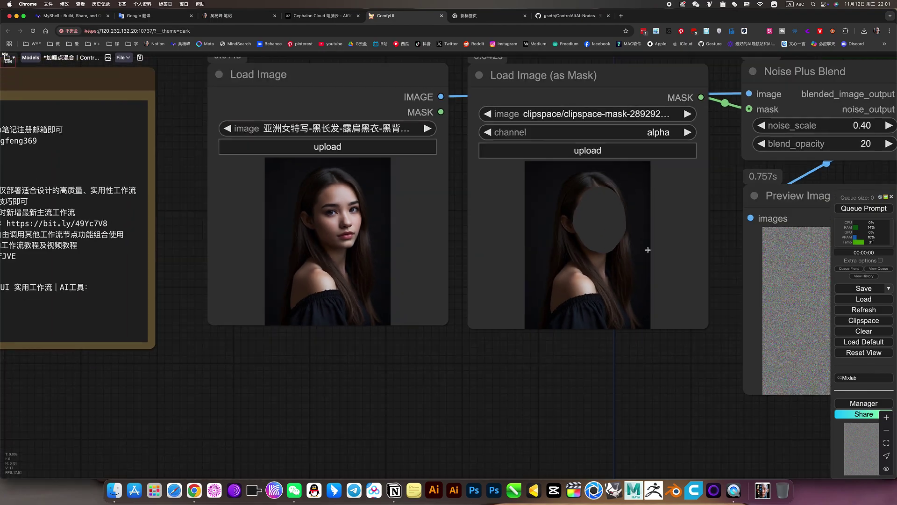
scroll(572, 395, right, 5)
scroll(572, 395, up, 1)
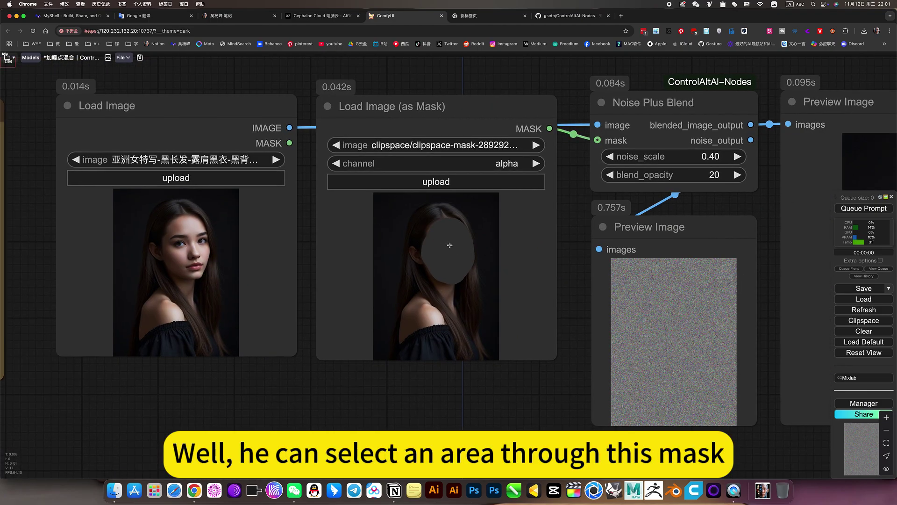
scroll(450, 245, up, 6)
scroll(550, 252, down, 7)
scroll(588, 185, right, 5)
scroll(588, 184, up, 3)
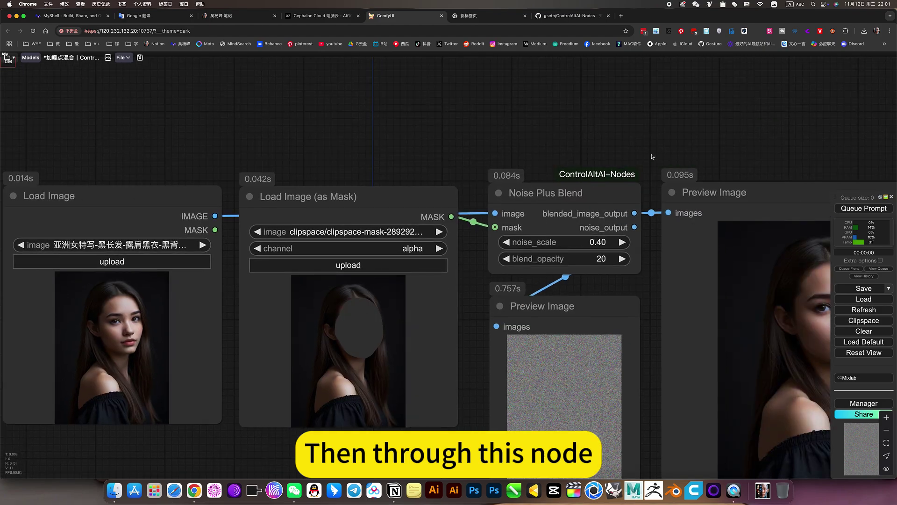
scroll(652, 155, right, 8)
scroll(708, 304, up, 8)
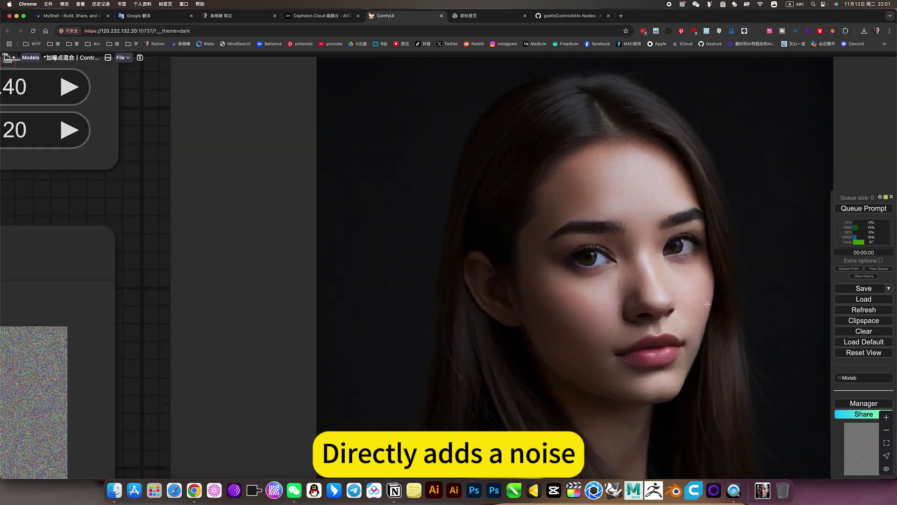
scroll(708, 305, up, 4)
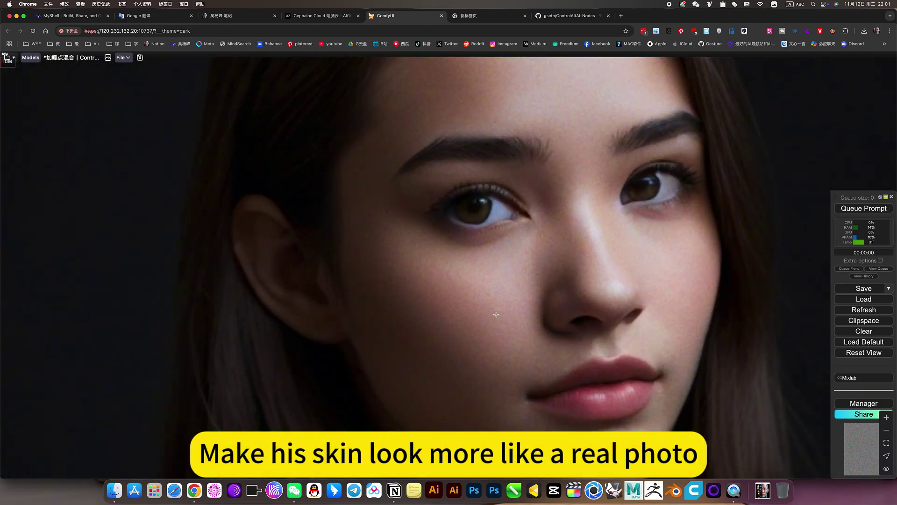
scroll(473, 292, down, 4)
scroll(506, 317, down, 3)
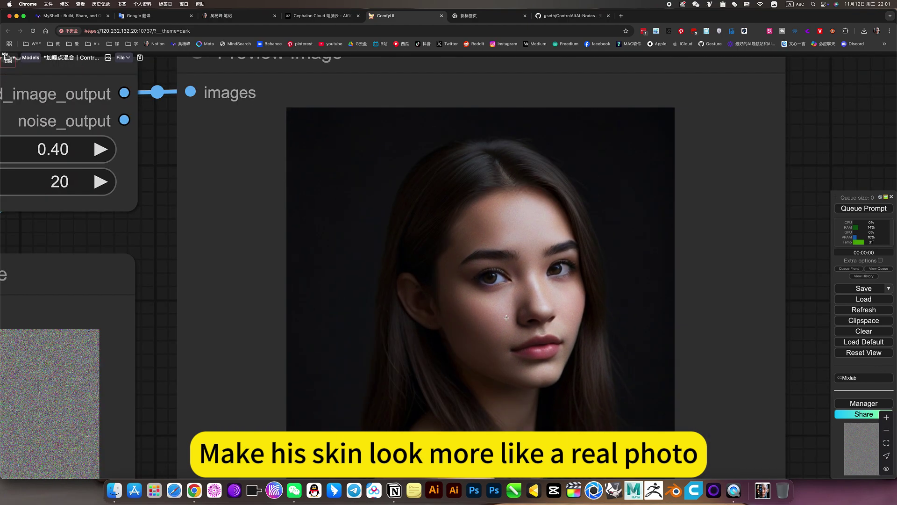
scroll(506, 317, down, 5)
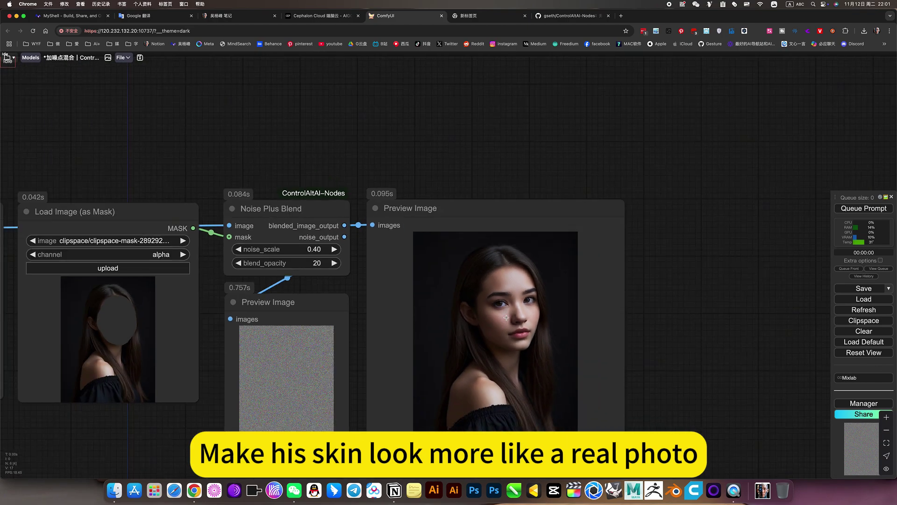
drag(353, 151, 542, 151)
scroll(450, 246, up, 7)
scroll(527, 254, down, 5)
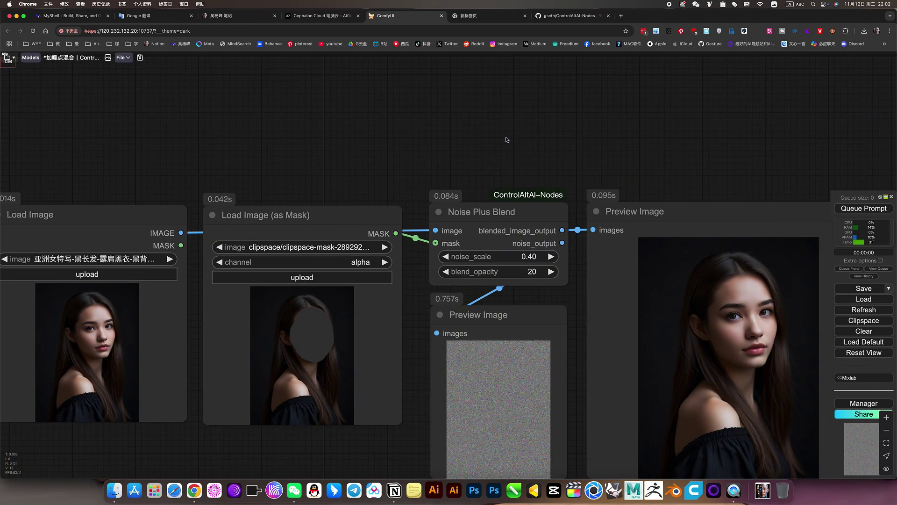
Go back to the ControlAltAI-Nodes GitHub repository and view its file list
click(552, 18)
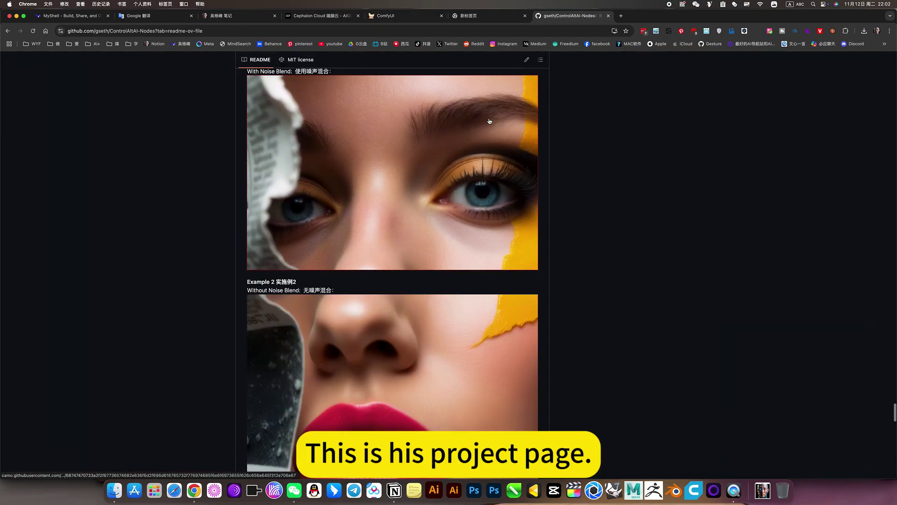
scroll(489, 140, down, 10)
scroll(488, 171, up, 15)
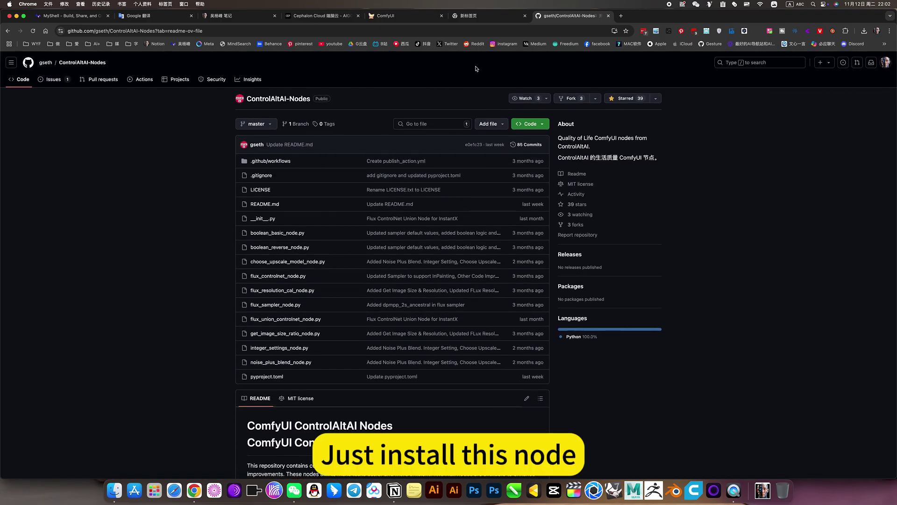
Browse Cephalon Cloud's AIGC 应用 catalogue, then zoom out on the ComfyUI Noise Plus Blend workflow
click(326, 16)
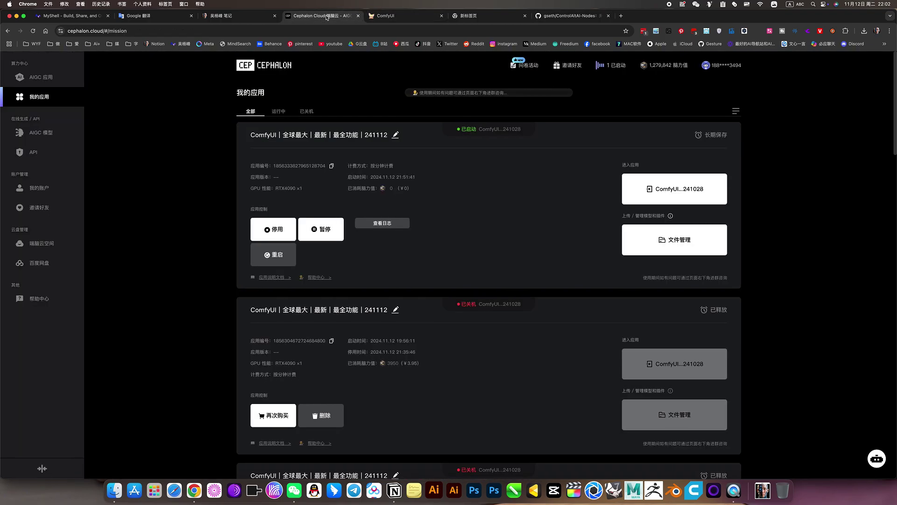
click(41, 77)
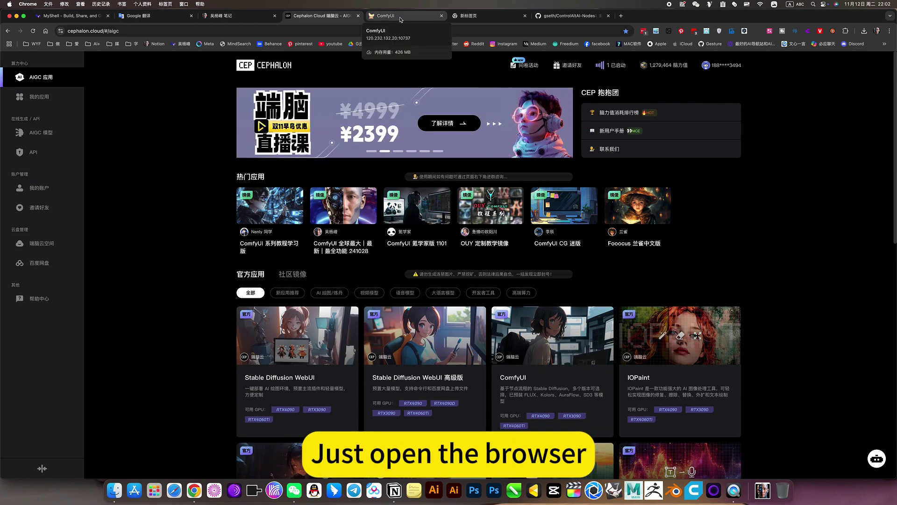
click(400, 19)
scroll(411, 153, down, 5)
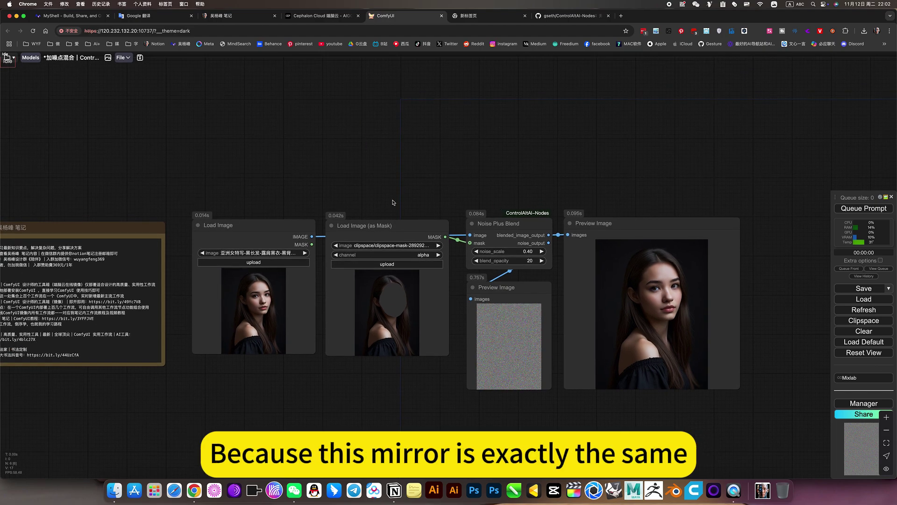
Load the 加噪点混合 | ControlAltAI workflow from the user folder's 图像类 saved workflows
drag(444, 176, 430, 183)
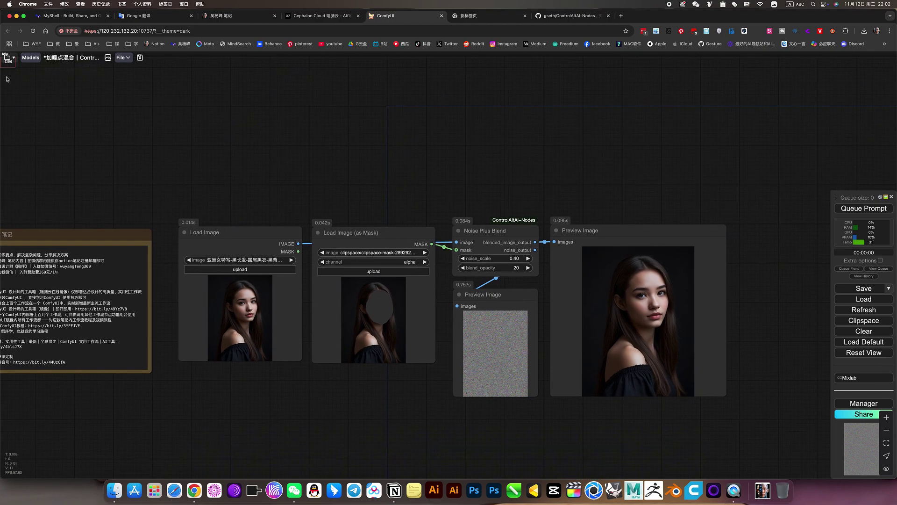
click(8, 58)
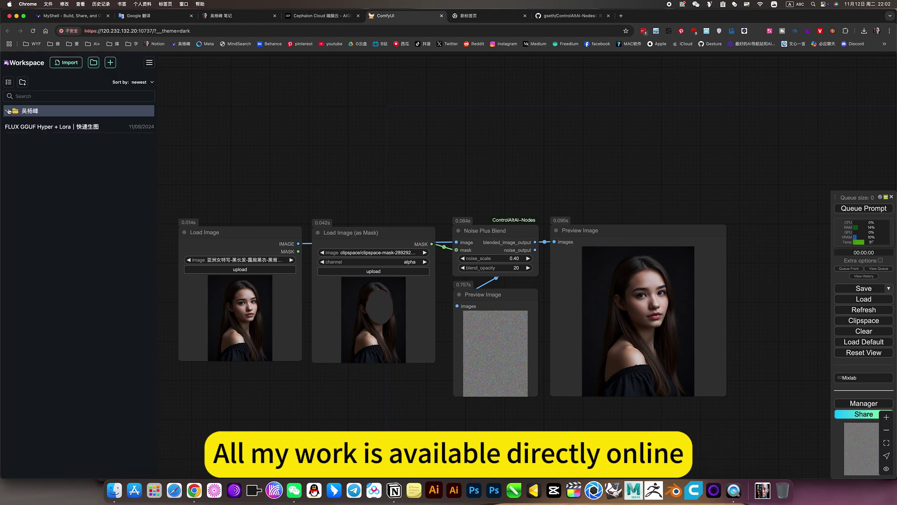
click(8, 111)
click(12, 148)
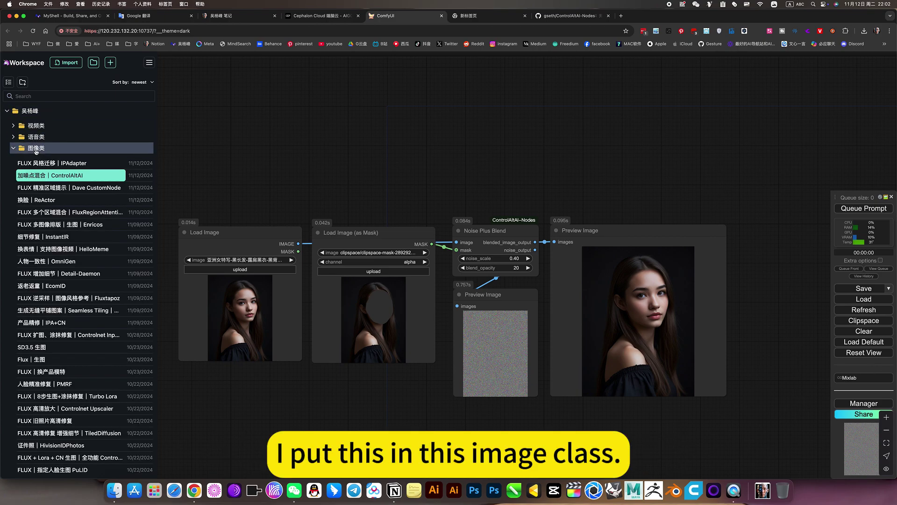
click(69, 180)
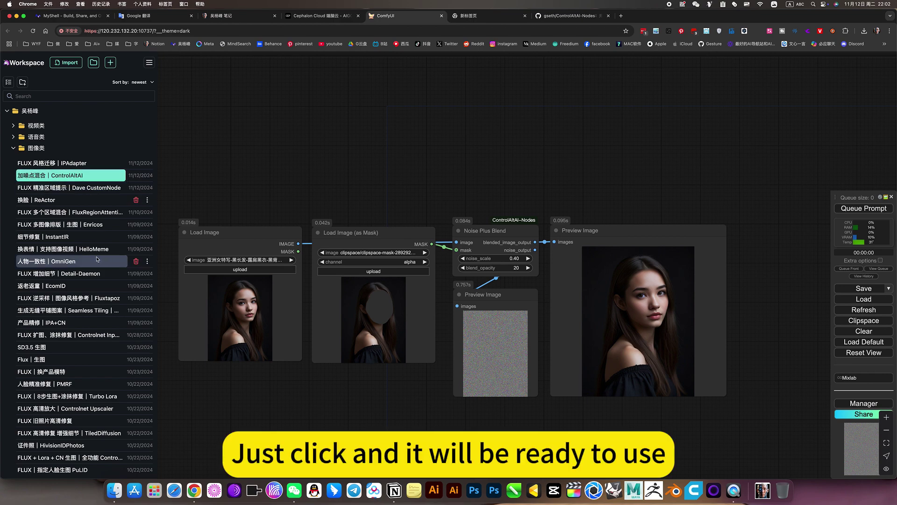
Collapse the 图像类 folder and bring up the Cephalon Cloud AIGC apps page
scroll(91, 257, down, 1)
scroll(93, 187, down, 15)
scroll(77, 180, up, 15)
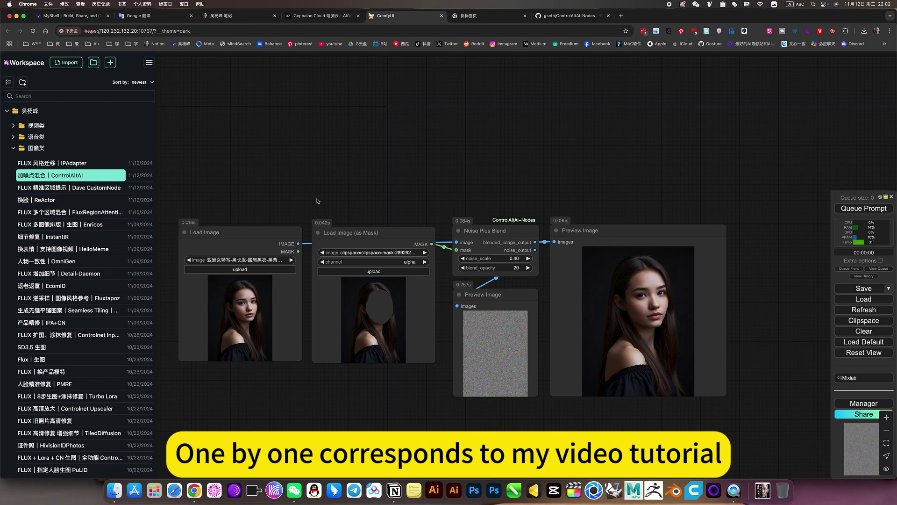
click(14, 148)
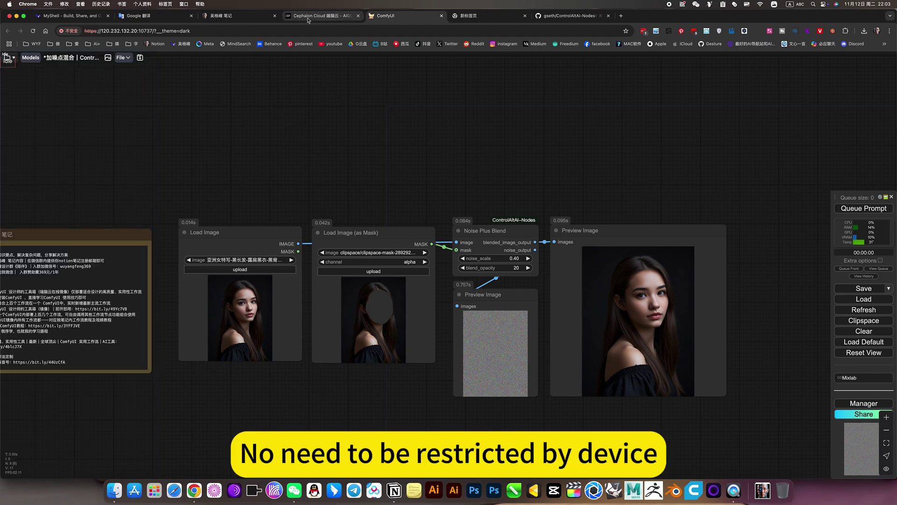
click(323, 15)
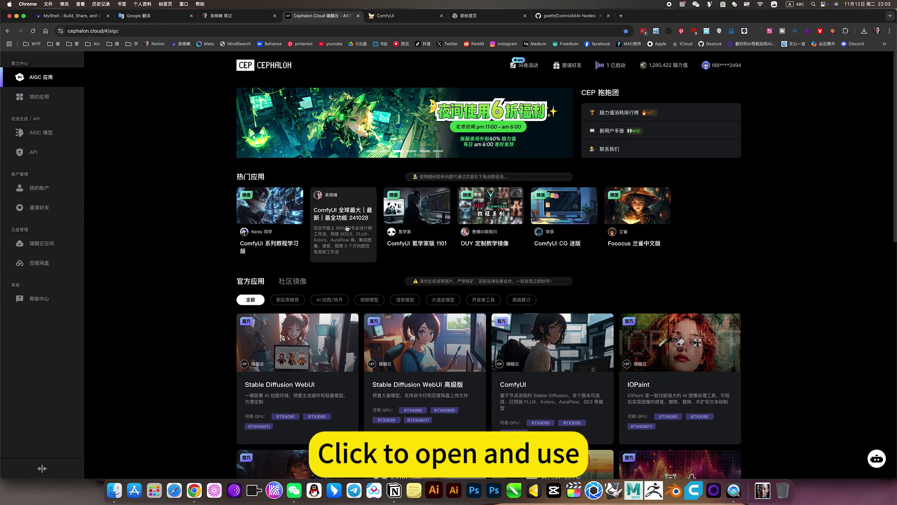
Open the ComfyUI 教程 notes page in Notion and collapse its 图像类 workflow list
click(239, 17)
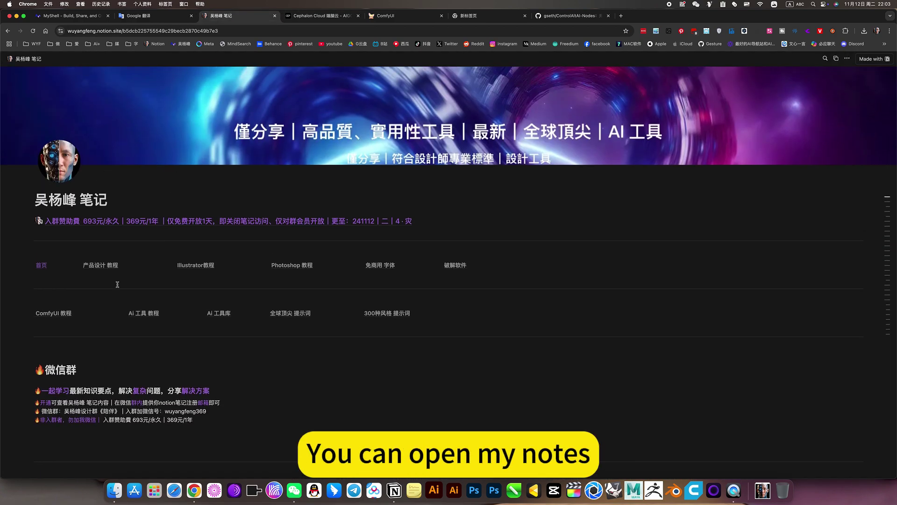
scroll(117, 284, down, 2)
click(65, 257)
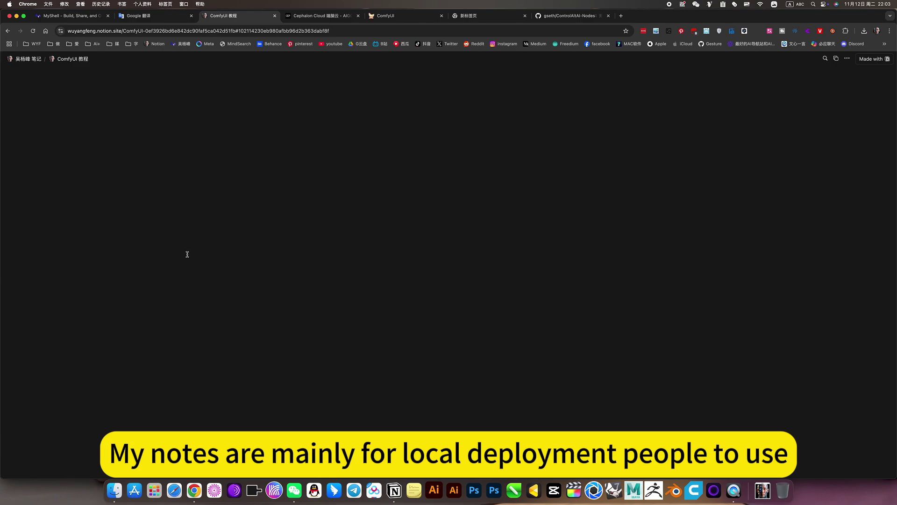
scroll(161, 260, down, 3)
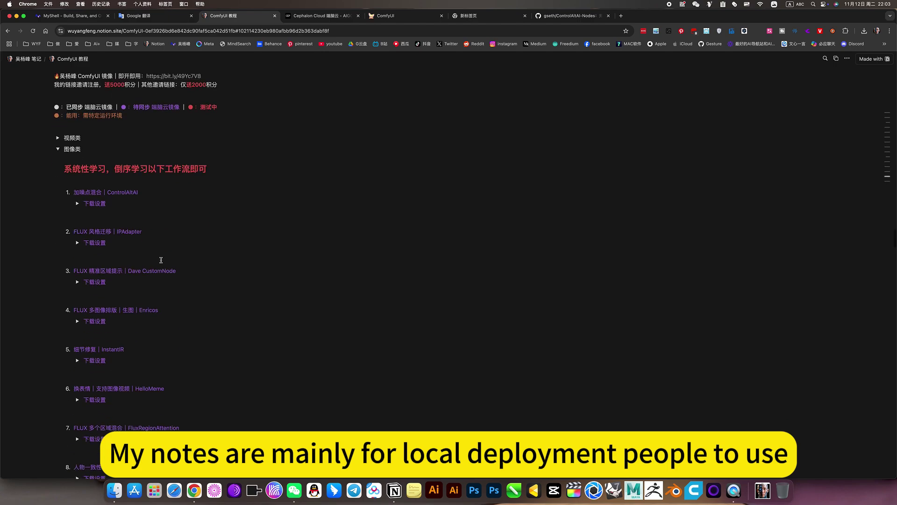
click(58, 150)
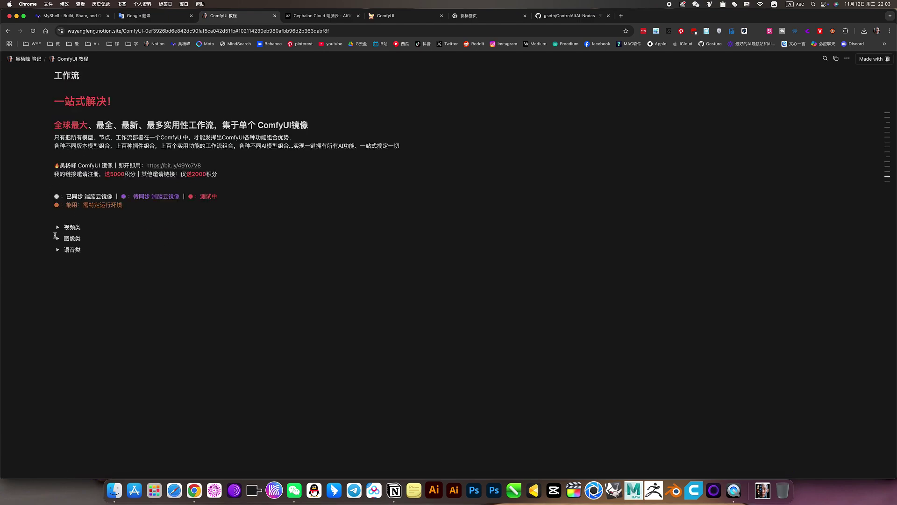
Expand 图像类 and review the first workflow's 下载设置 notes before collapsing them
click(58, 239)
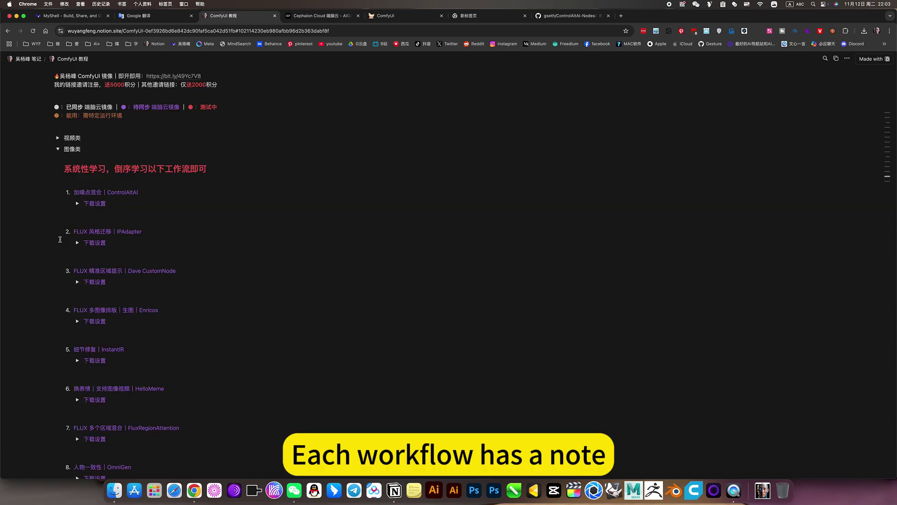
click(77, 204)
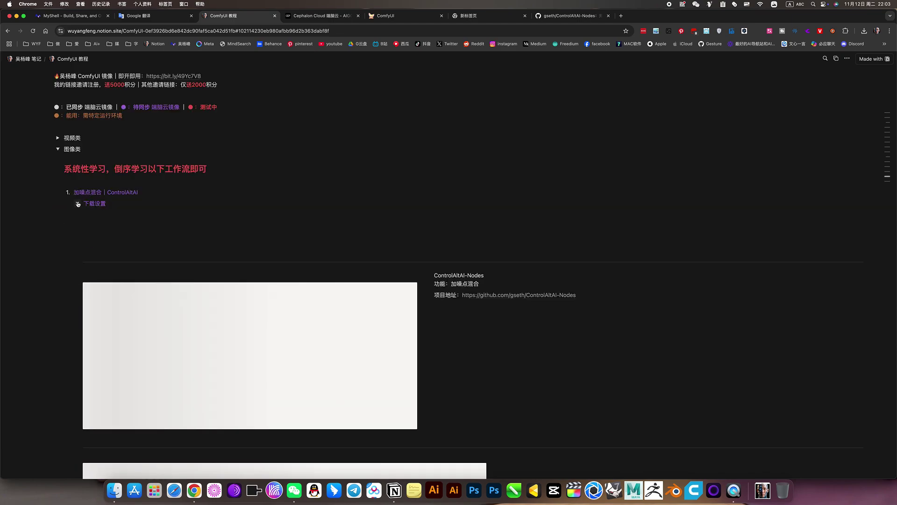
scroll(459, 291, down, 2)
scroll(459, 291, down, 7)
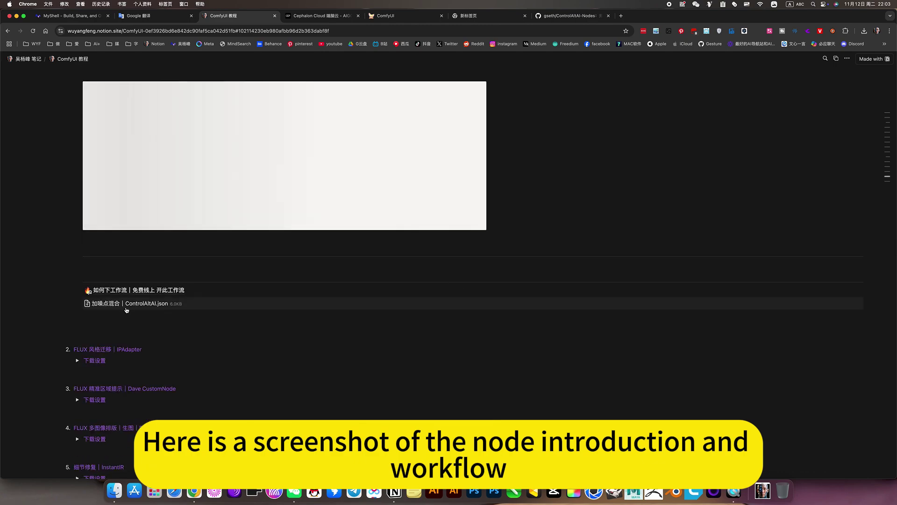
scroll(183, 307, up, 6)
scroll(183, 307, up, 2)
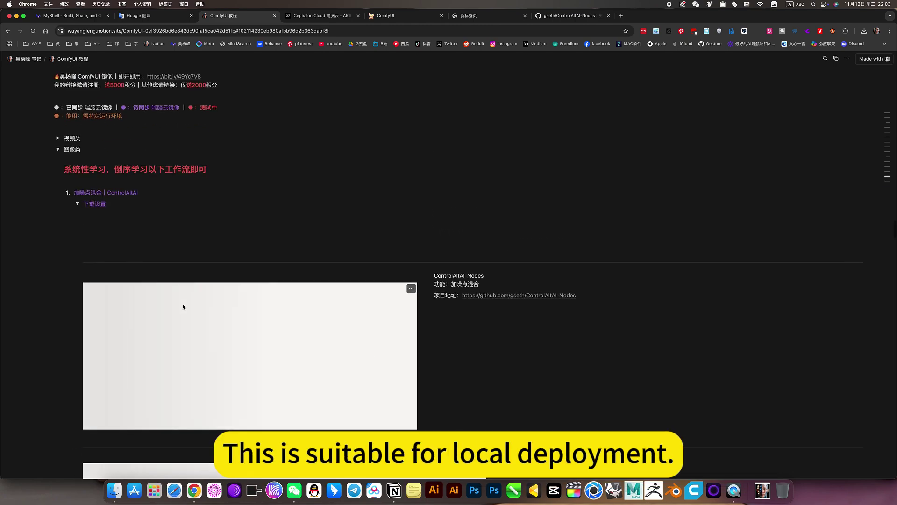
click(78, 207)
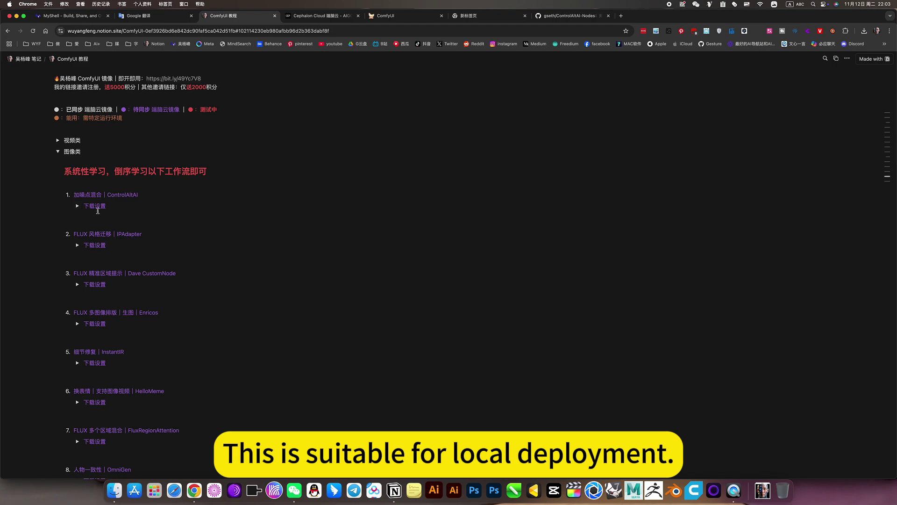
scroll(100, 210, up, 8)
scroll(100, 211, up, 3)
Check the 节点 node list, then return to the ComfyUI workflow via Cephalon Cloud
click(57, 219)
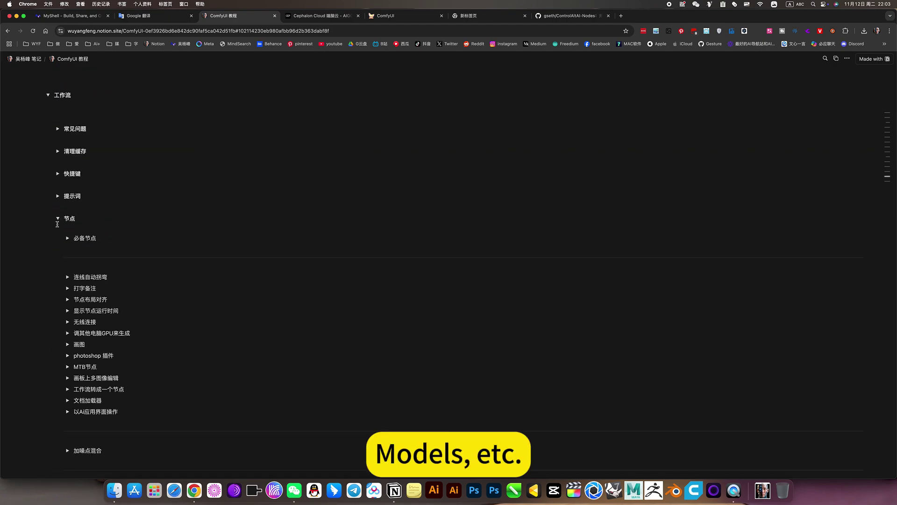
click(58, 219)
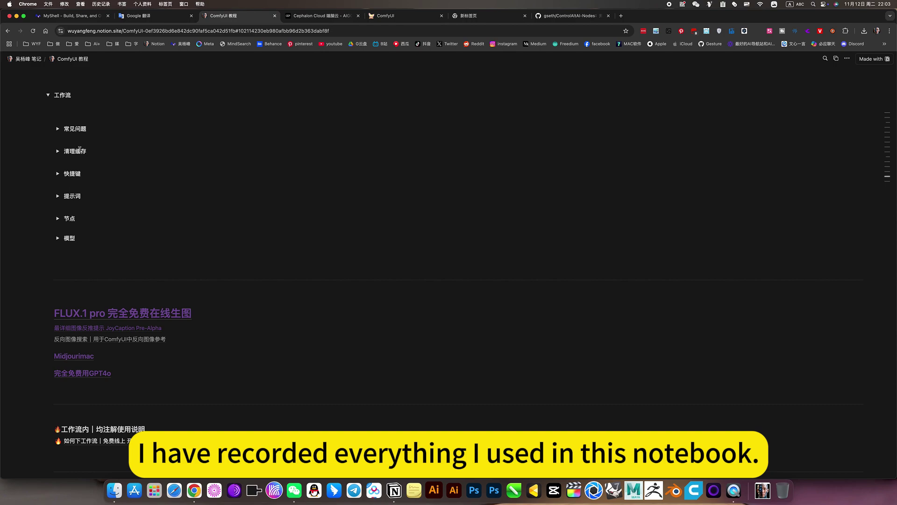
scroll(96, 236, down, 15)
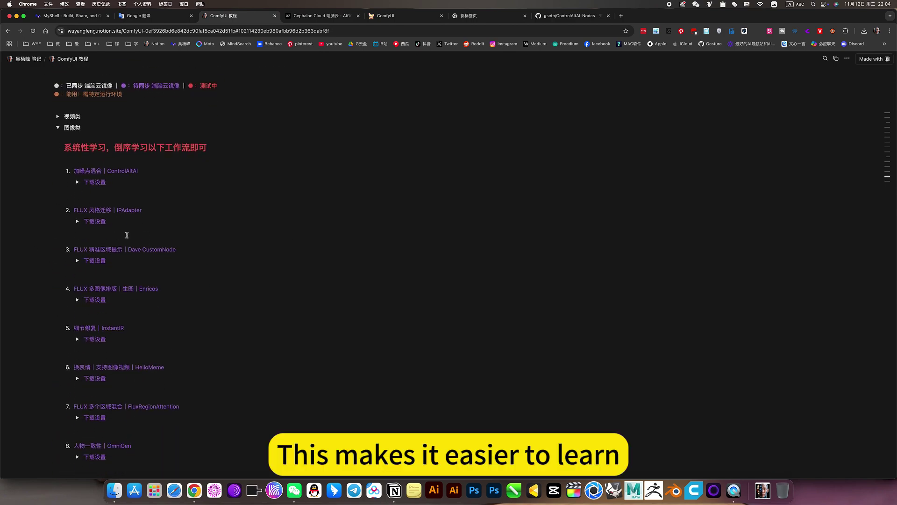
scroll(130, 207, up, 2)
scroll(129, 207, down, 1)
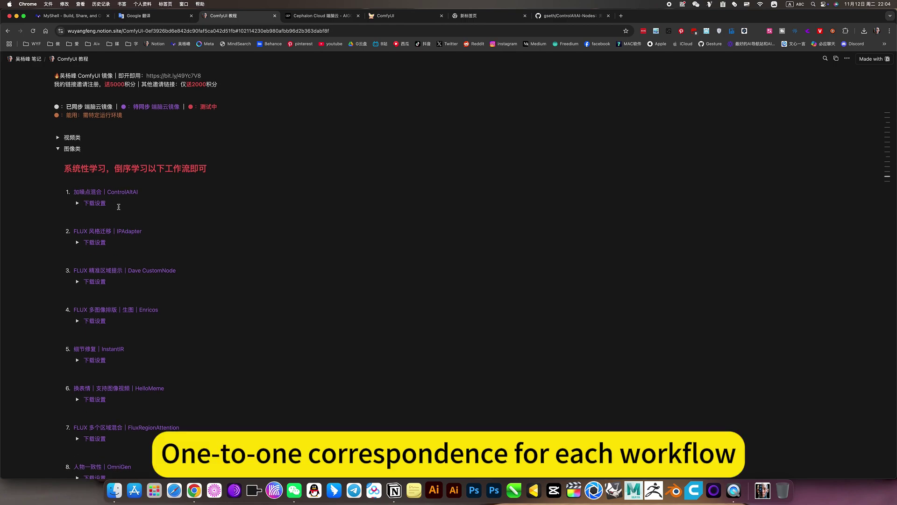
click(345, 17)
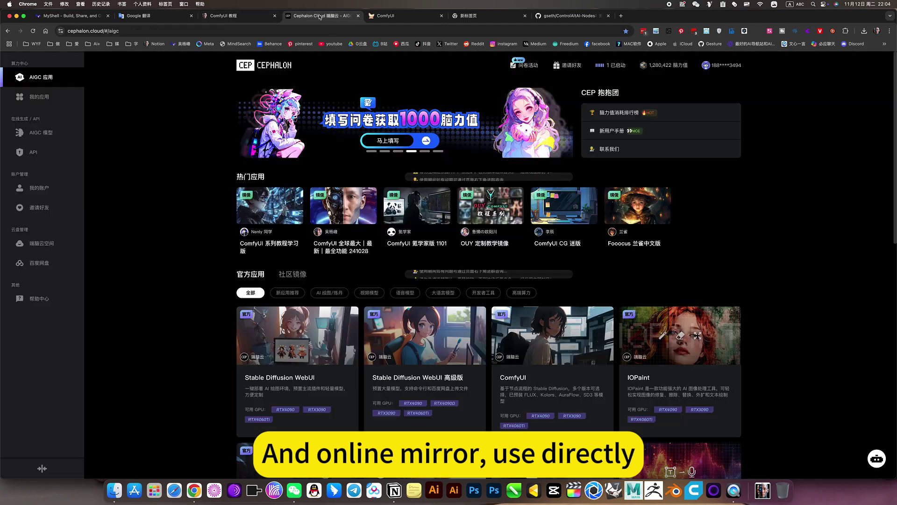
click(398, 18)
click(14, 60)
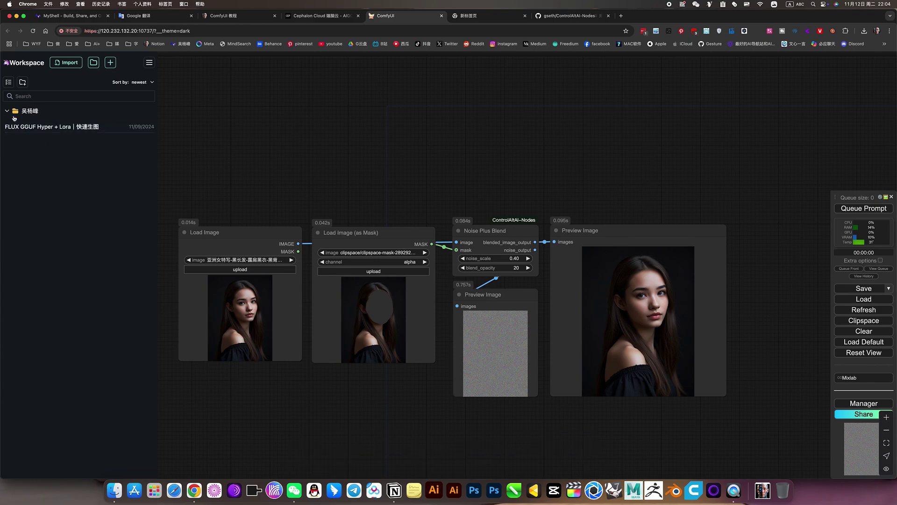
click(7, 111)
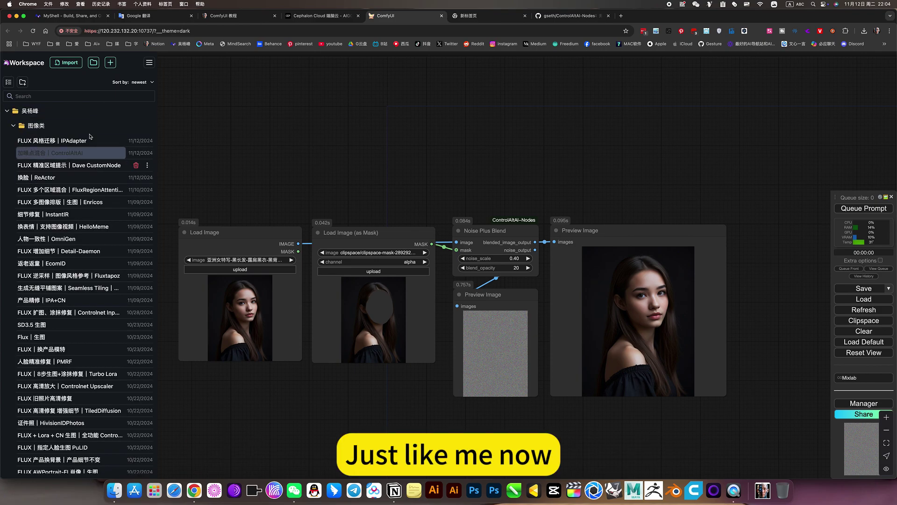
click(419, 187)
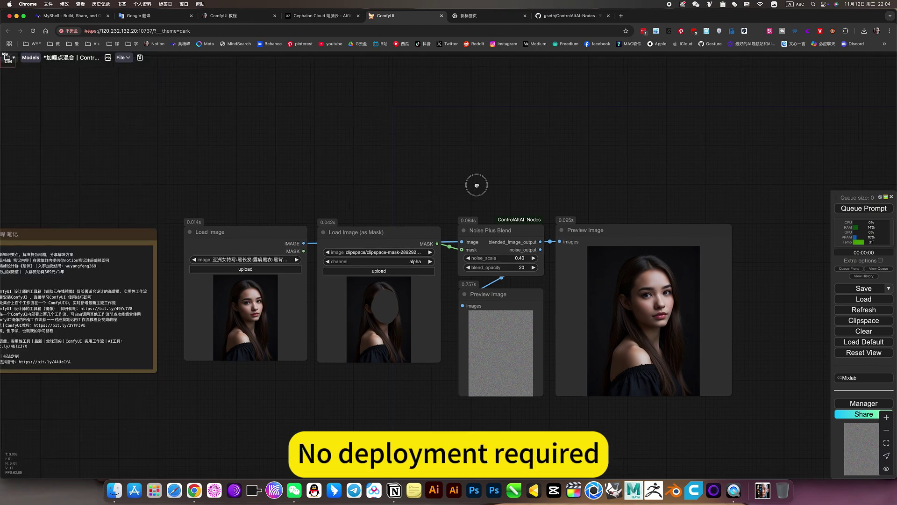
scroll(477, 187, left, 3)
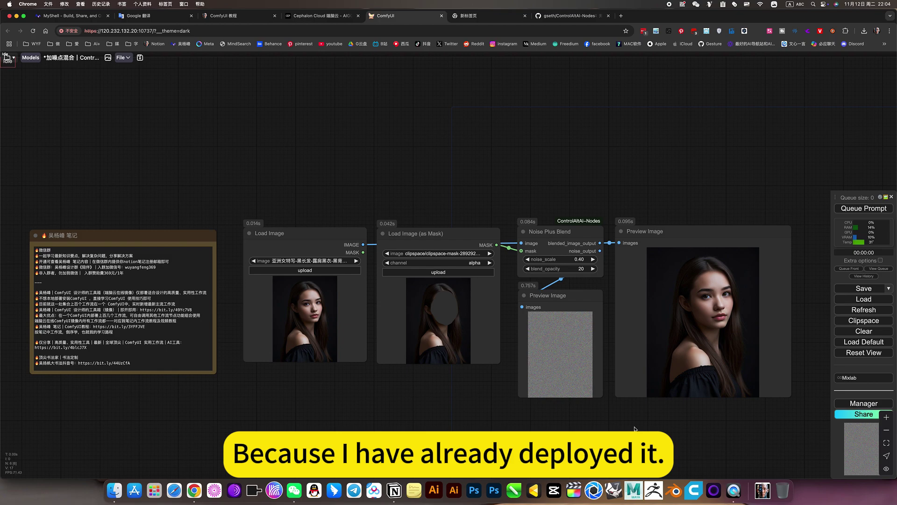
scroll(620, 424, right, 3)
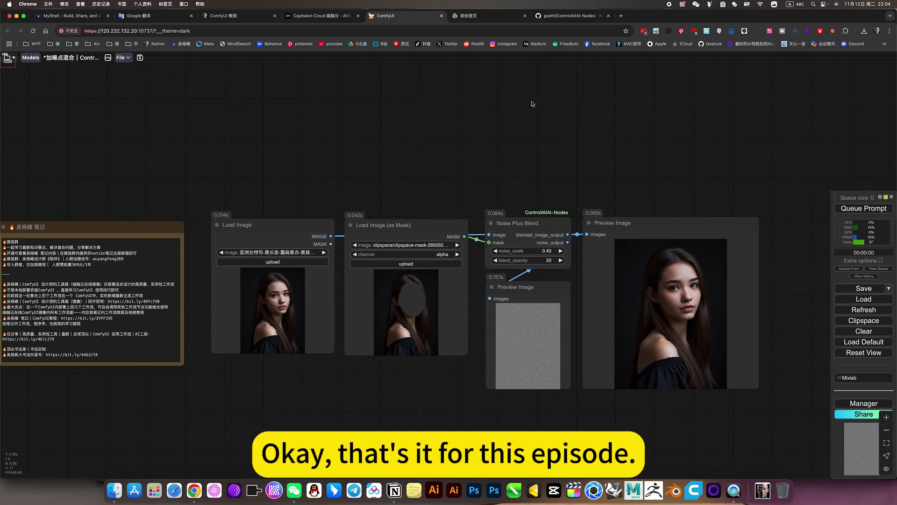